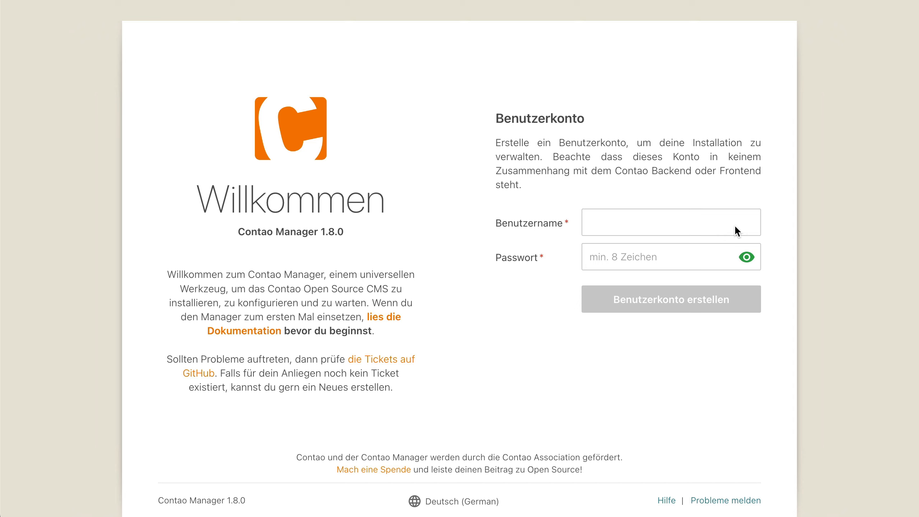
# Step: Create the Contao Manager account with username cmadmin and a password, and submit it
pyautogui.click(637, 225)
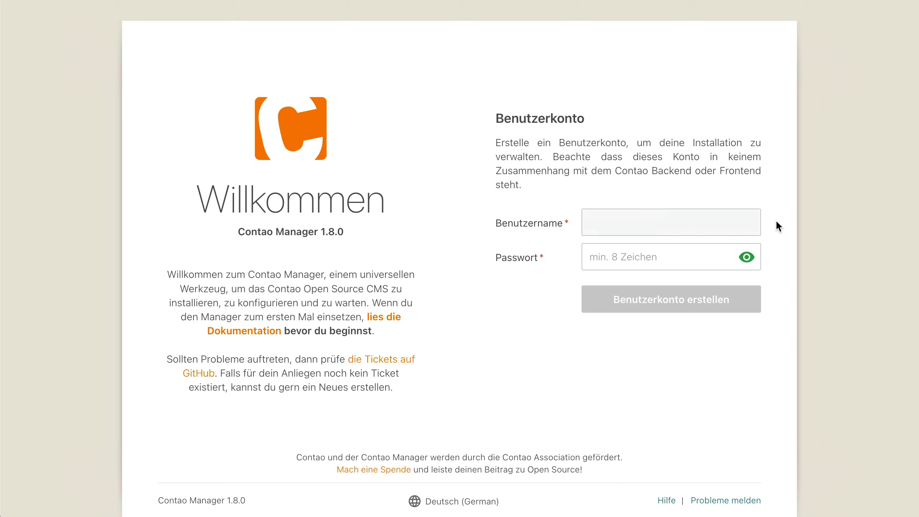
pyautogui.write('cmadmin')
pyautogui.press('Tab')
pyautogui.write('•••••••••••••')
pyautogui.press('Return')
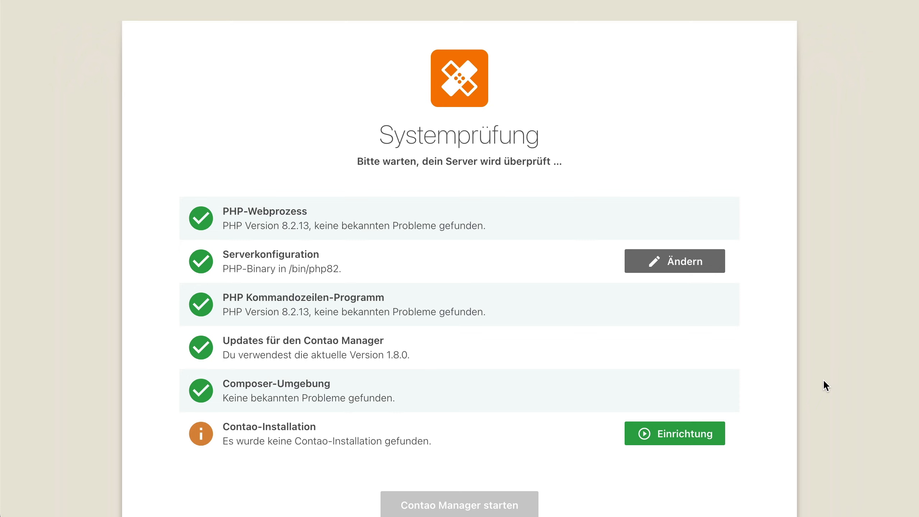
# Step: Start the Contao setup wizard and accept the web server directory structure
pyautogui.click(679, 433)
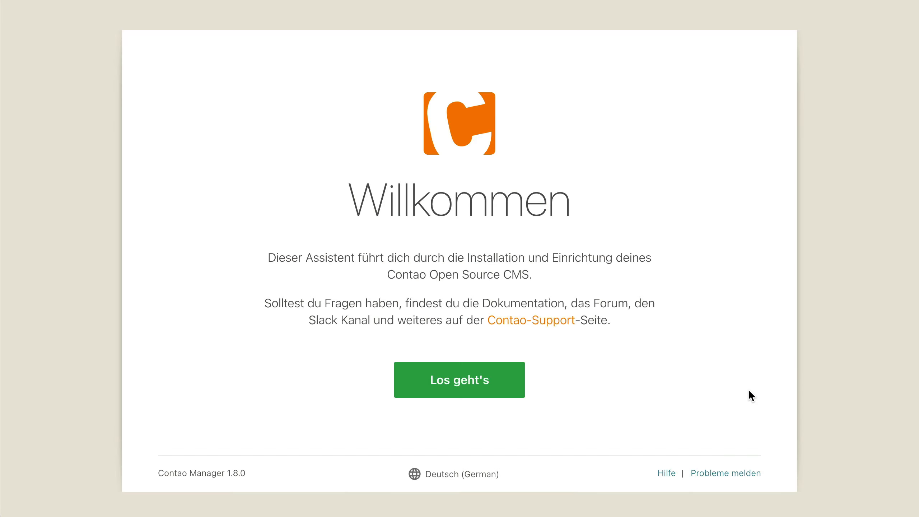
pyautogui.click(475, 378)
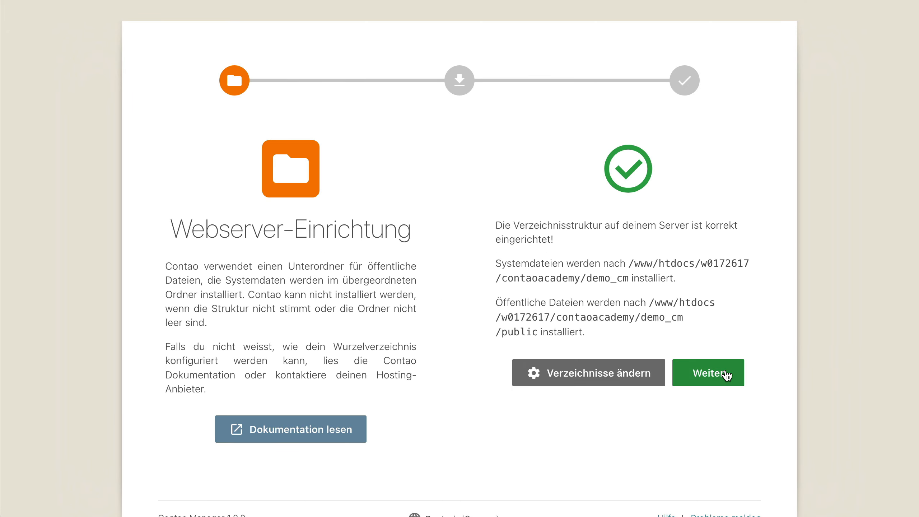
pyautogui.click(708, 373)
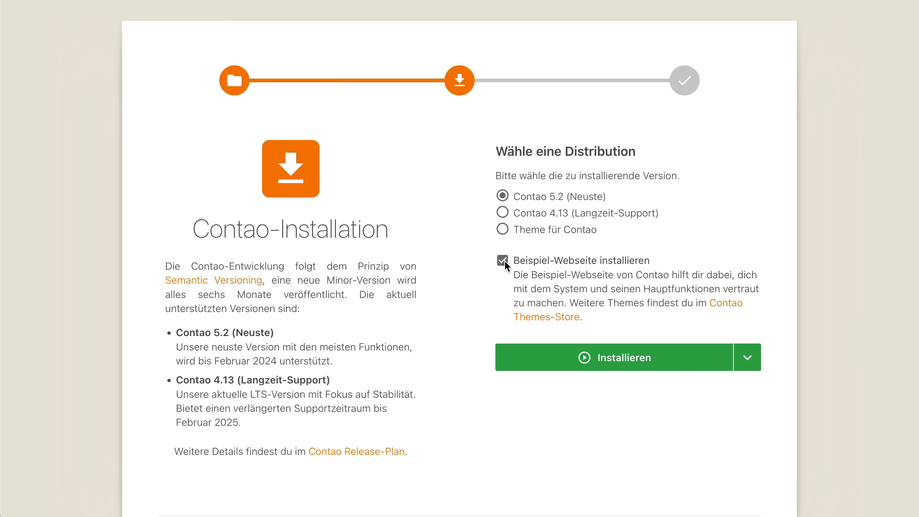
# Step: Install Contao 5.2 with the demo website, save the database connection, and import the theme data
pyautogui.click(633, 363)
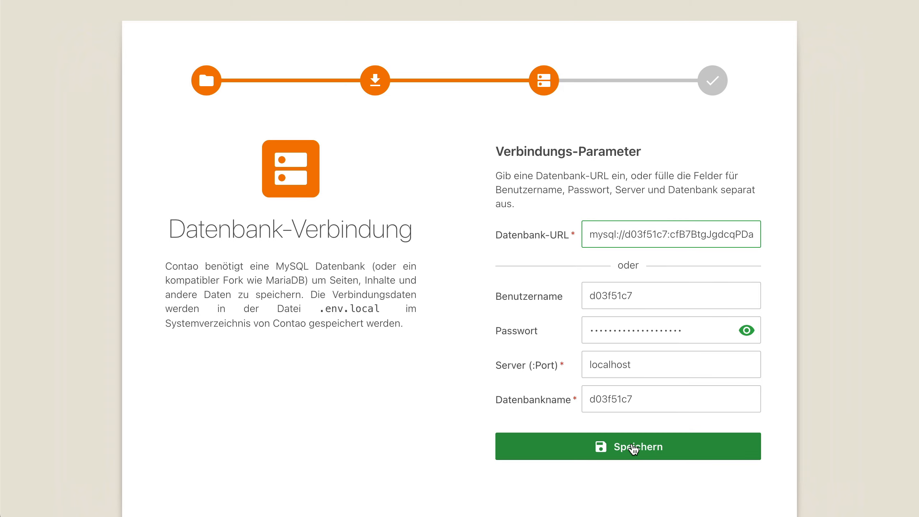
pyautogui.click(629, 447)
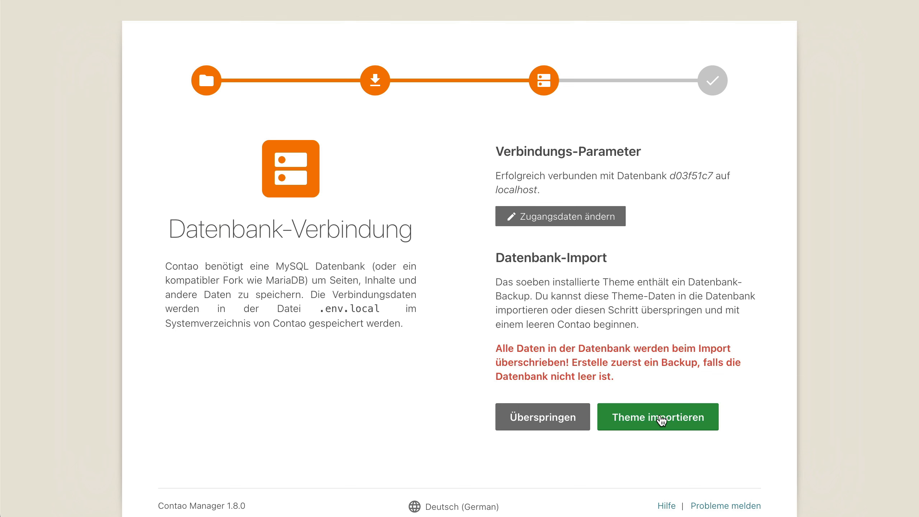
pyautogui.click(658, 419)
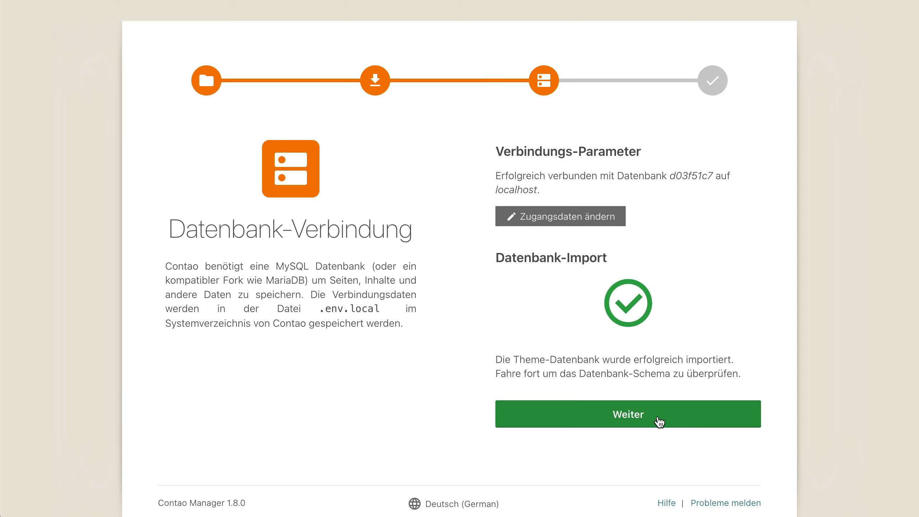
# Step: Check the database, apply the five pending schema changes, and continue to the backend account step
pyautogui.click(659, 422)
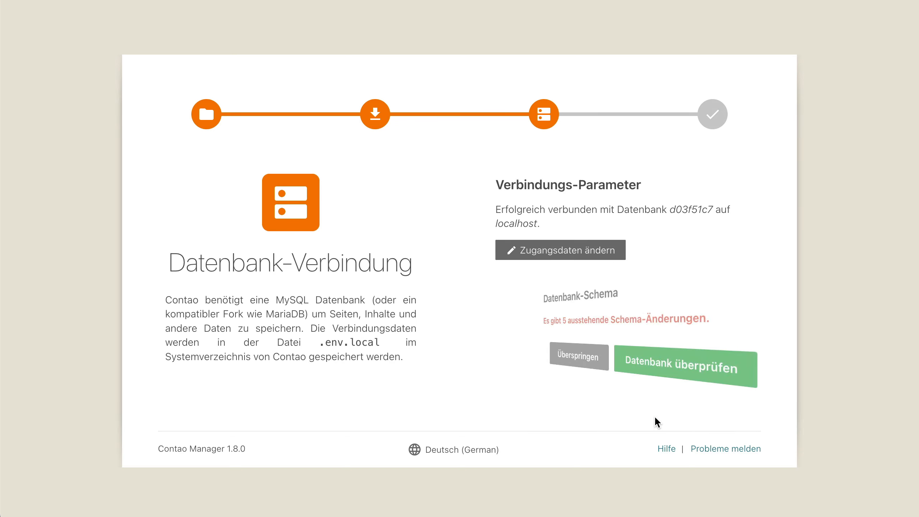
pyautogui.click(669, 362)
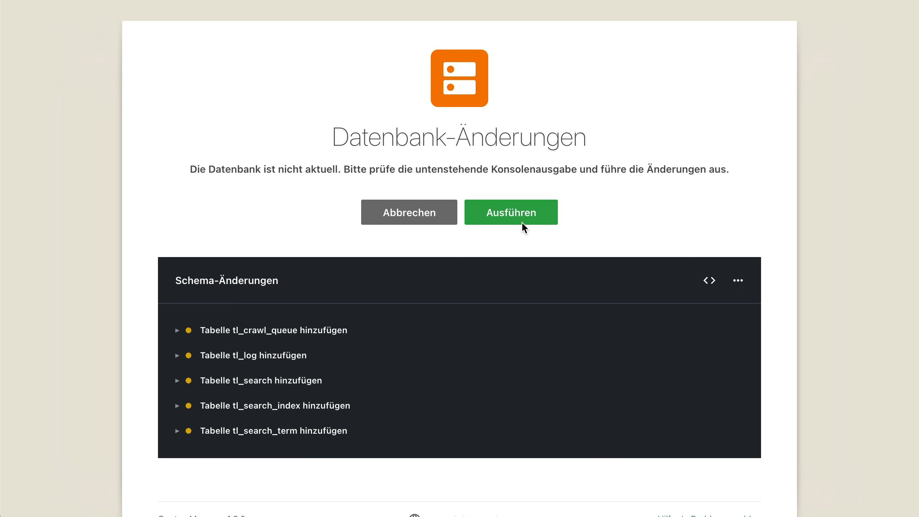
pyautogui.click(522, 221)
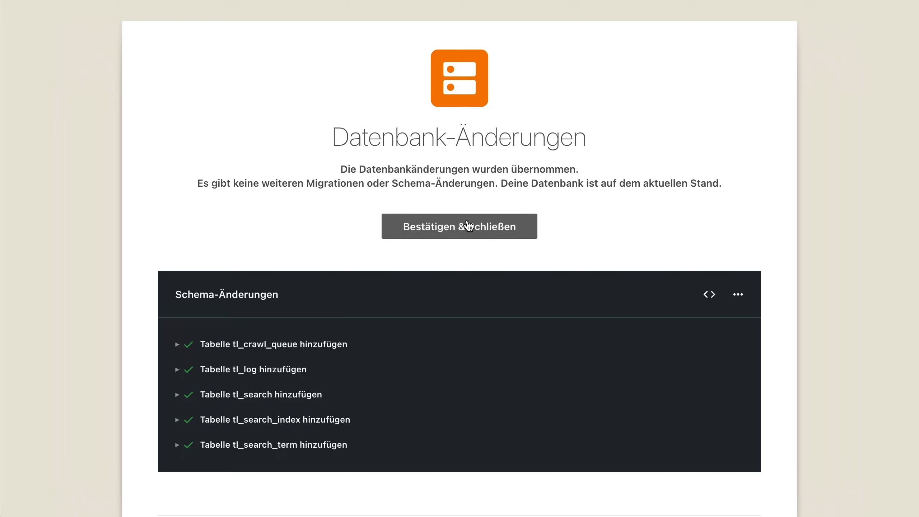
pyautogui.click(516, 226)
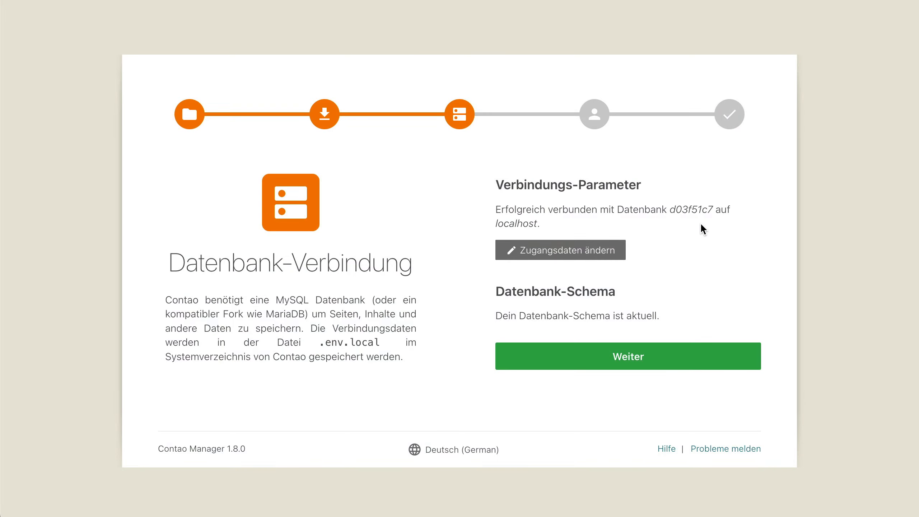
pyautogui.click(637, 355)
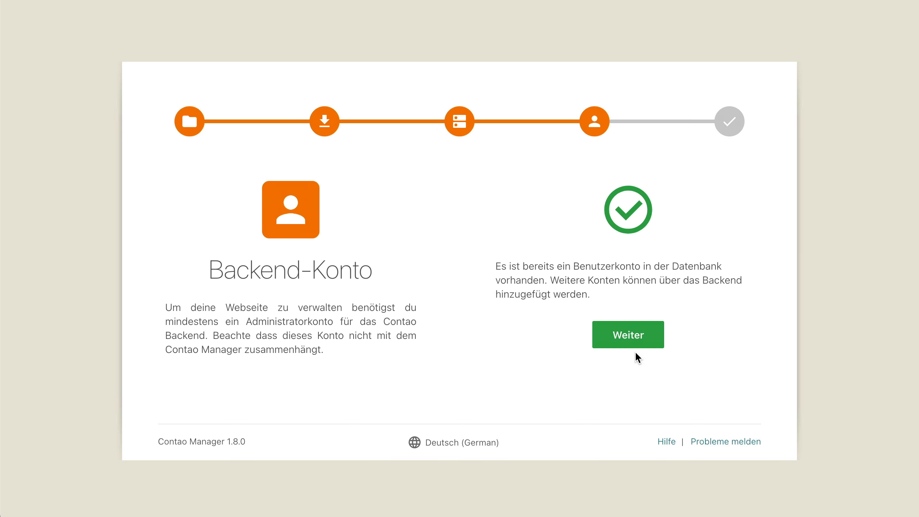
# Step: Skip past the existing backend account, launch Contao Manager, and view the installed packages
pyautogui.click(627, 331)
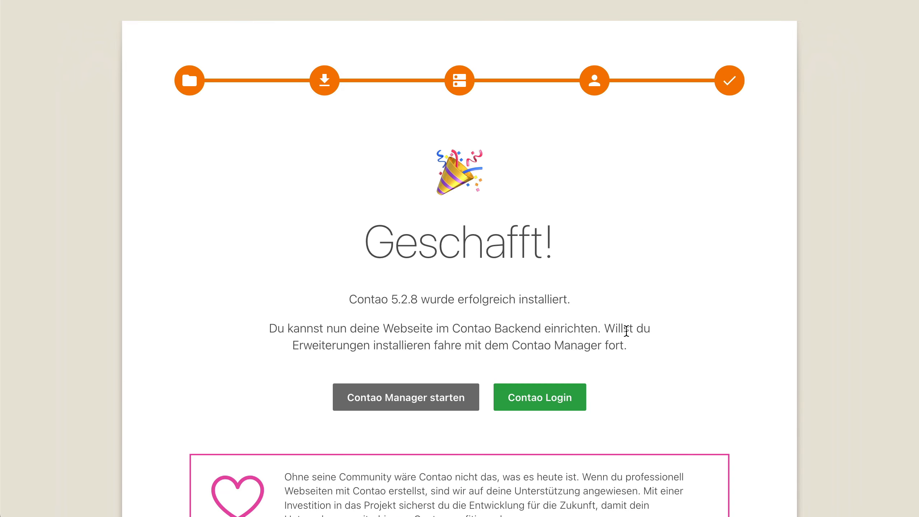
pyautogui.click(445, 396)
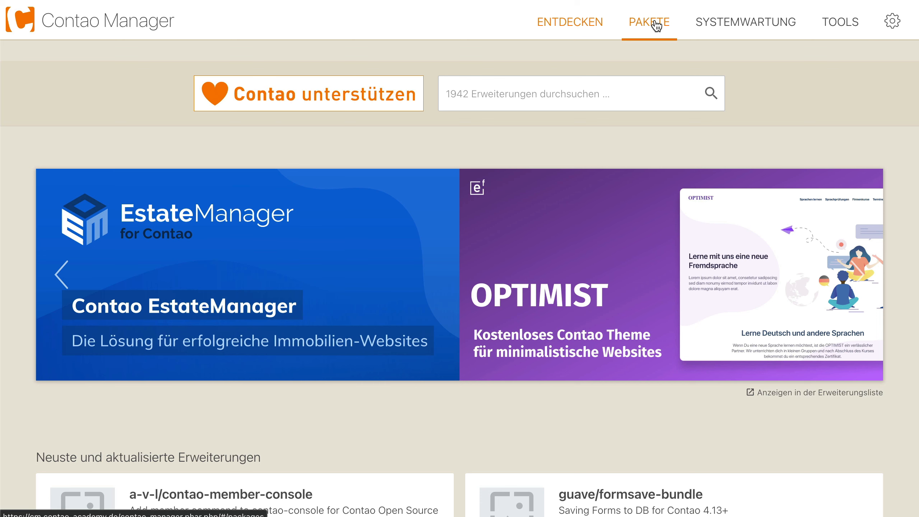
pyautogui.click(655, 27)
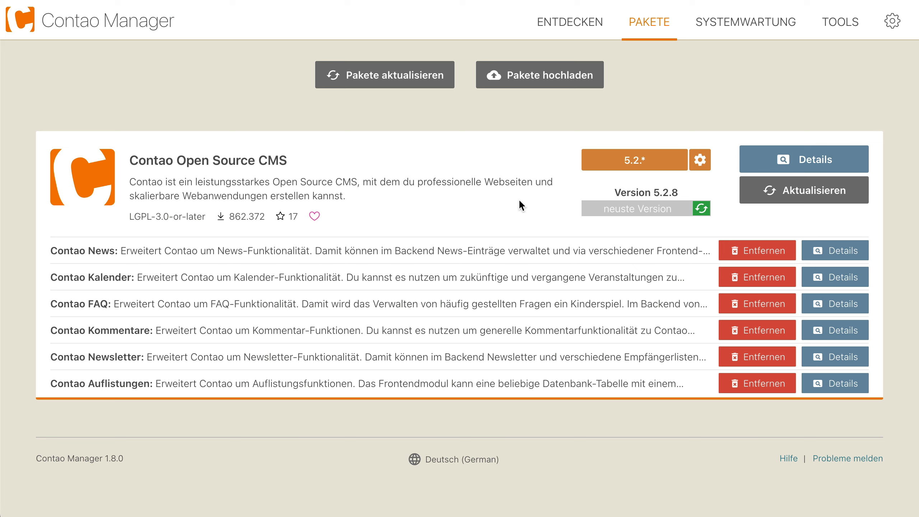
# Step: Change the Contao CMS version constraint from 5.2.* to 5.3.x-dev and apply the package changes
pyautogui.click(395, 78)
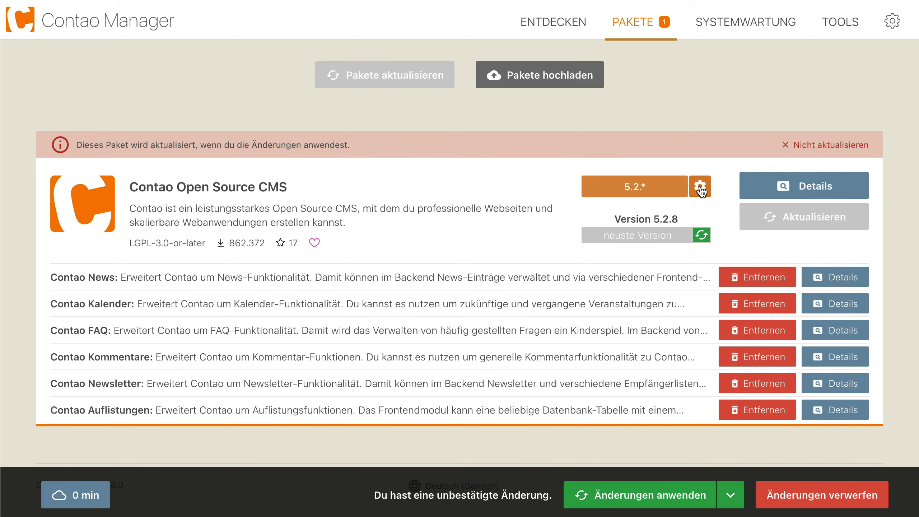
pyautogui.click(700, 189)
pyautogui.moveTo(657, 184); pyautogui.dragTo(601, 182)
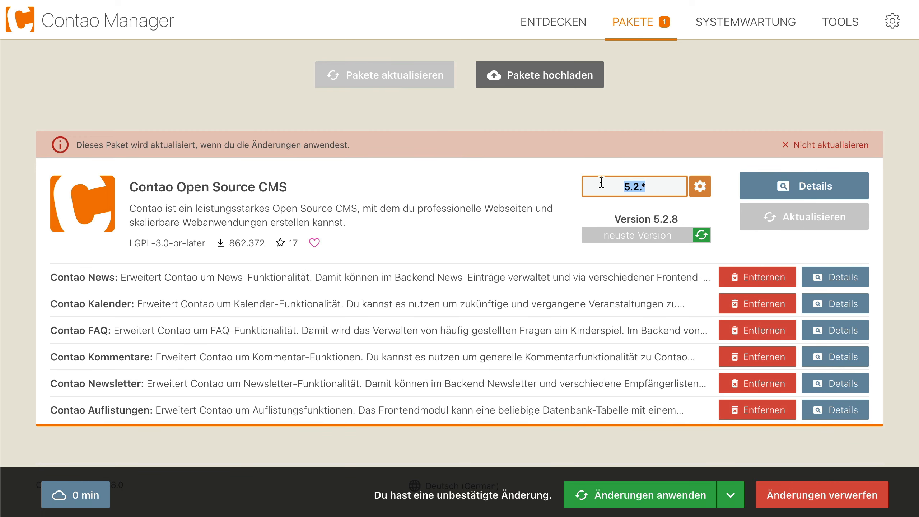
pyautogui.write('5.3.x-dev')
pyautogui.press('Return')
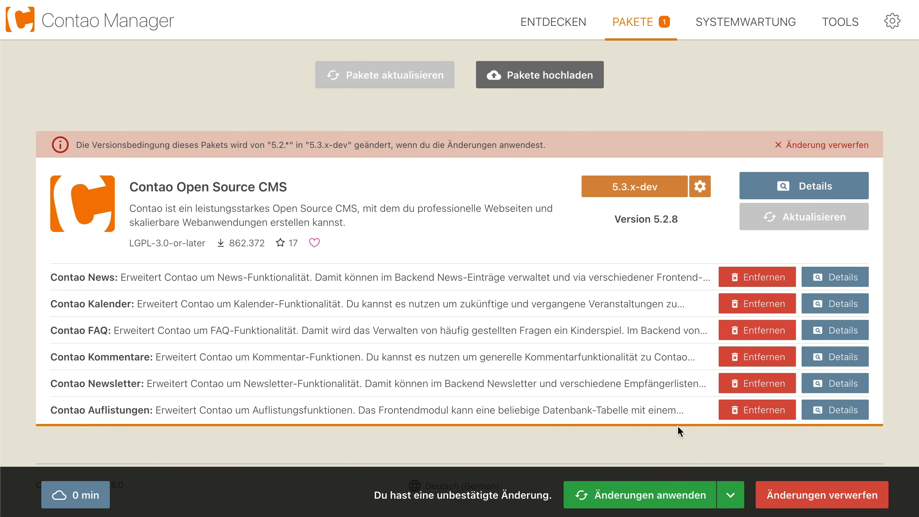
pyautogui.click(657, 492)
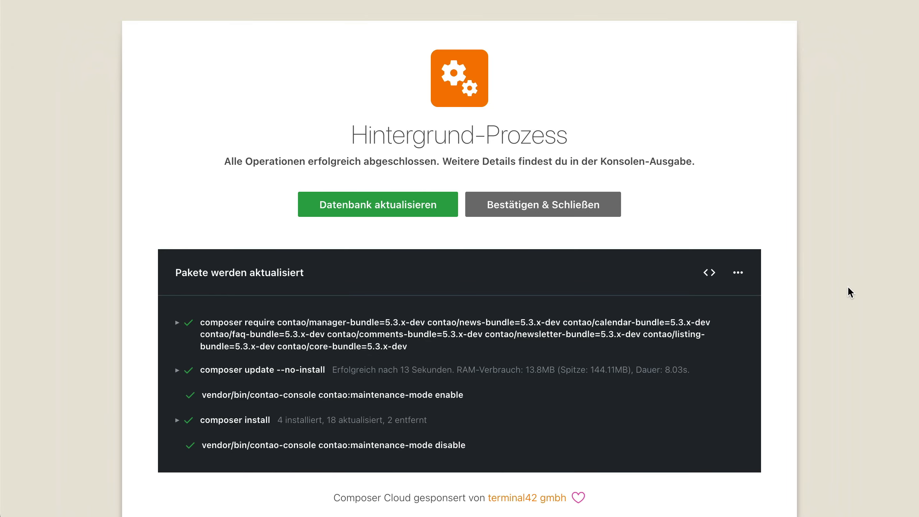
# Step: Run the pending database migration, then apply all schema changes including deletions and confirm
pyautogui.click(376, 205)
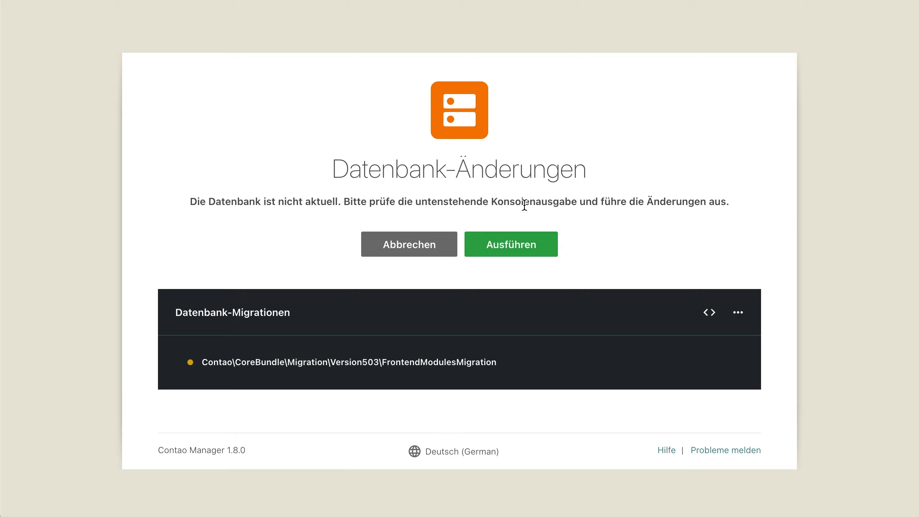
pyautogui.click(533, 247)
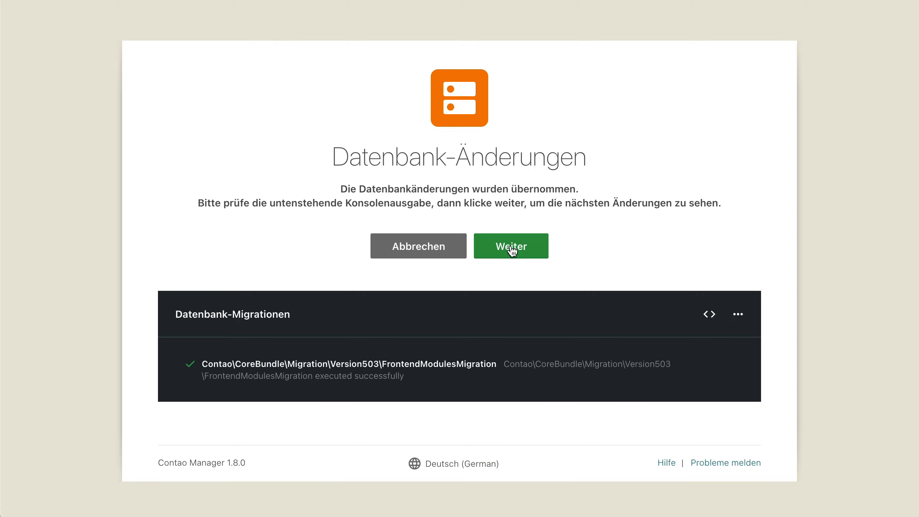
pyautogui.click(518, 246)
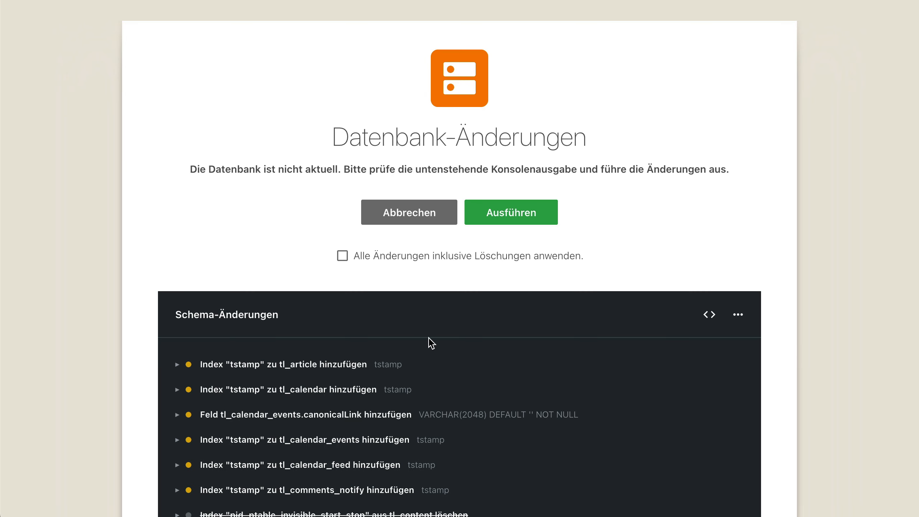
pyautogui.scroll(-7, 429, 343)
pyautogui.scroll(7, 429, 343)
pyautogui.click(342, 255)
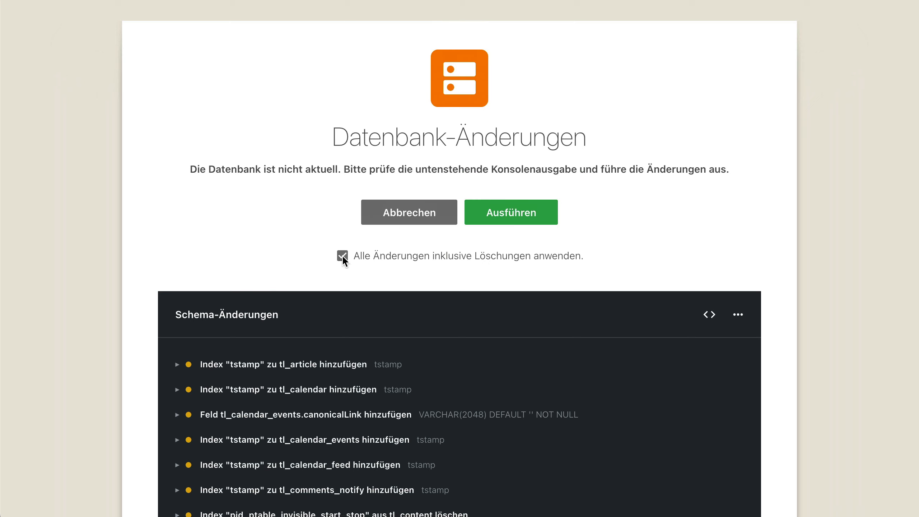
pyautogui.click(528, 218)
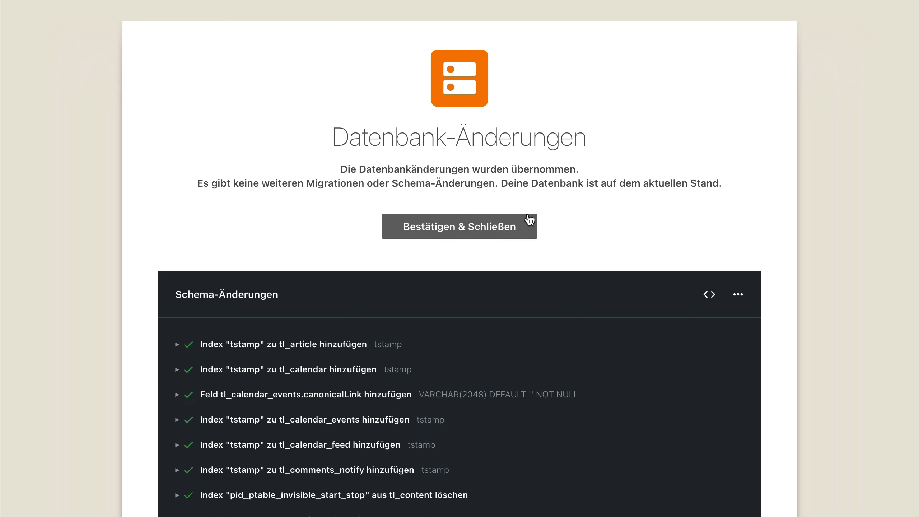
pyautogui.click(470, 225)
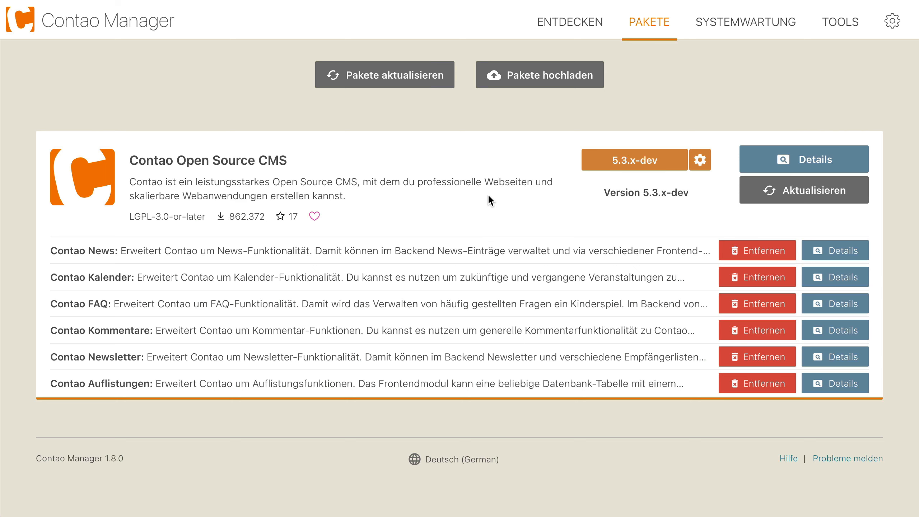
# Step: Open the Contao back end from TOOLS and log in with the demo back-end user's credentials
pyautogui.moveTo(847, 15)
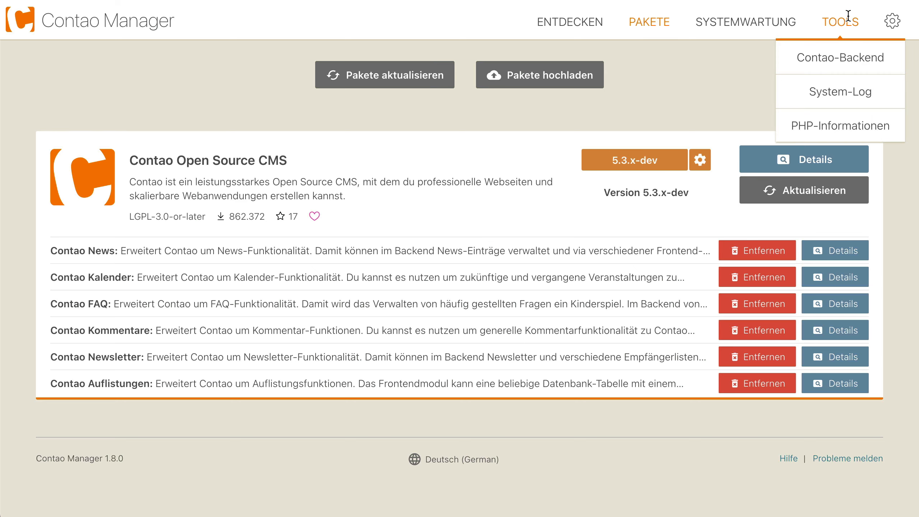
pyautogui.click(842, 57)
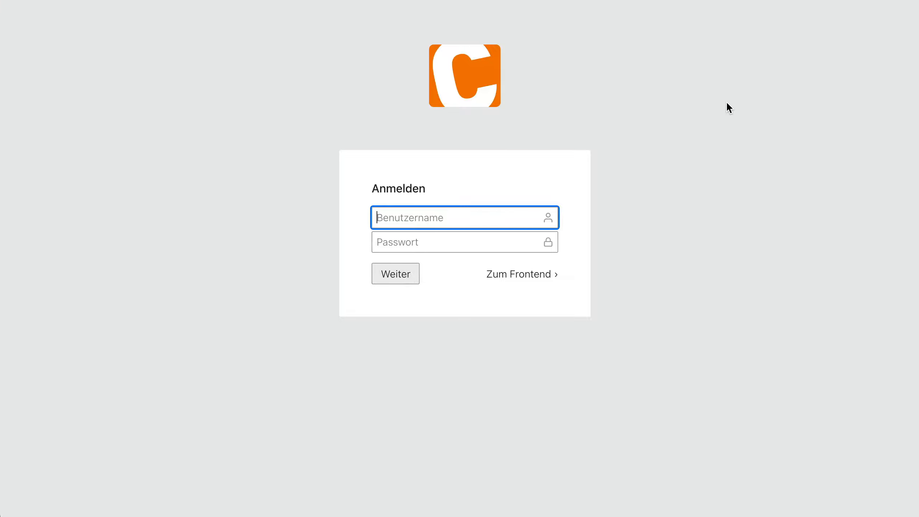
pyautogui.write('k.jone')
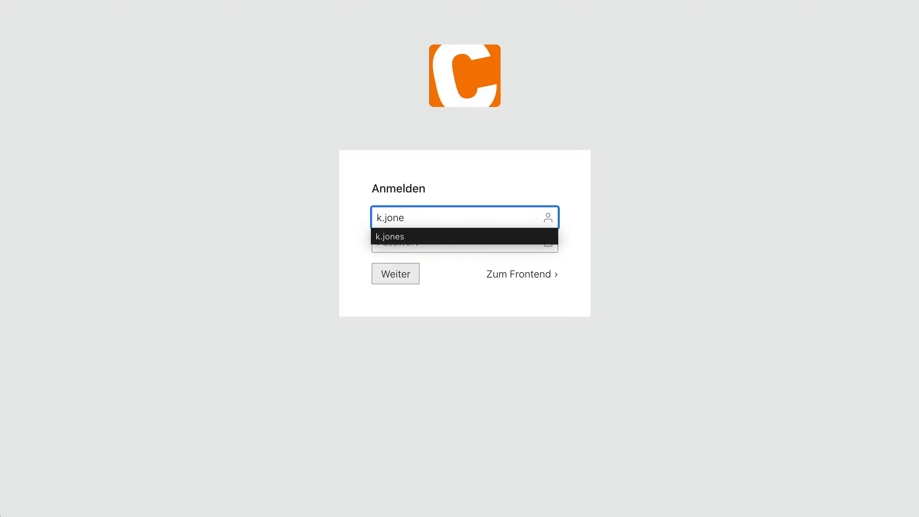
pyautogui.write('s')
pyautogui.press('Tab')
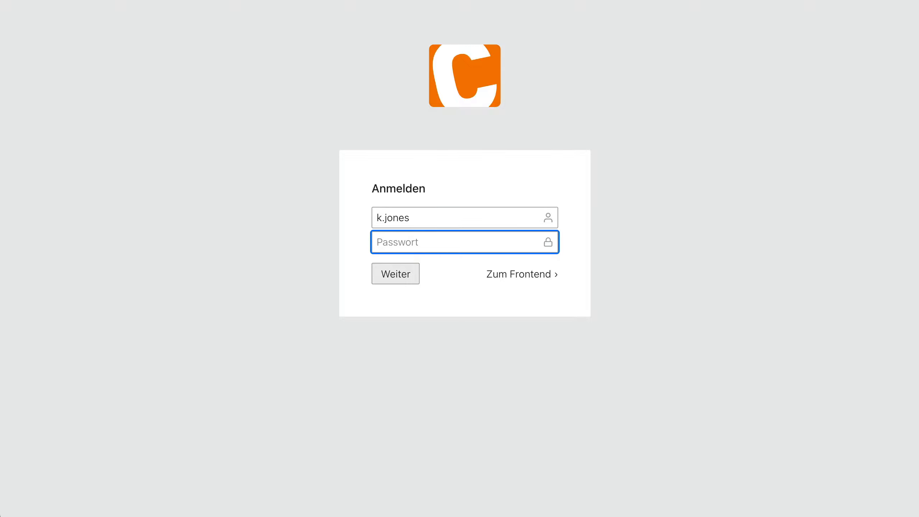
pyautogui.write('••••••••••')
pyautogui.press('Return')
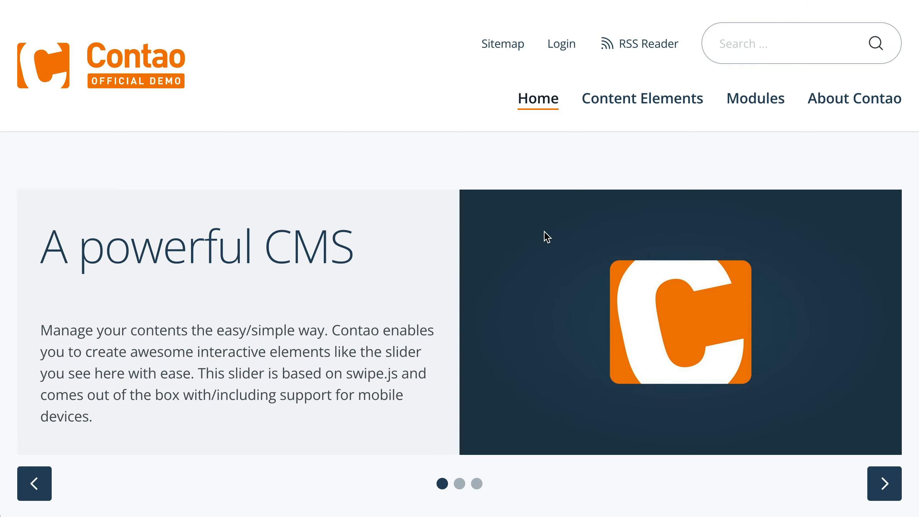
pyautogui.scroll(-15, 544, 236)
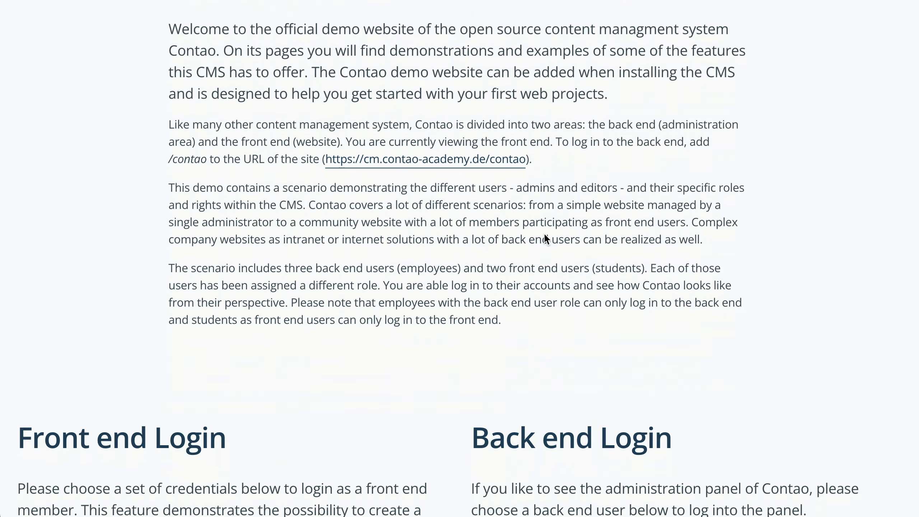
pyautogui.scroll(-10, 544, 233)
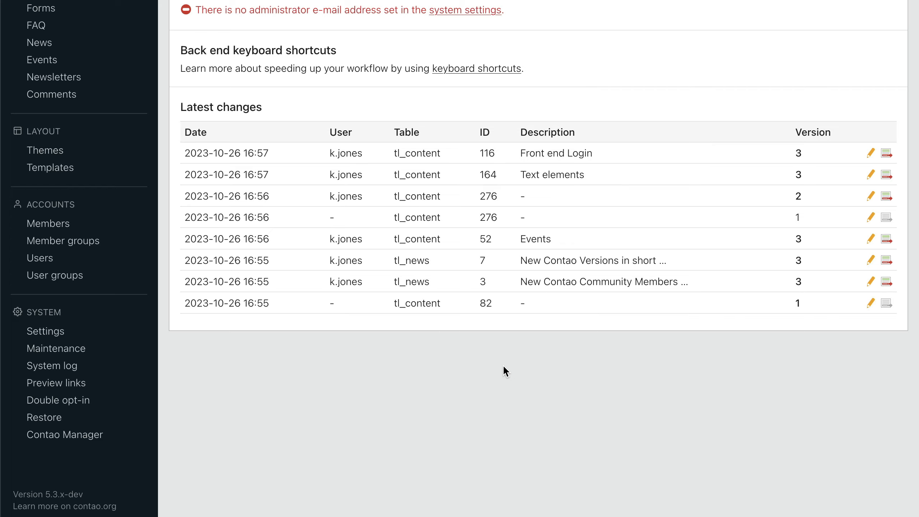
pyautogui.scroll(5, 505, 371)
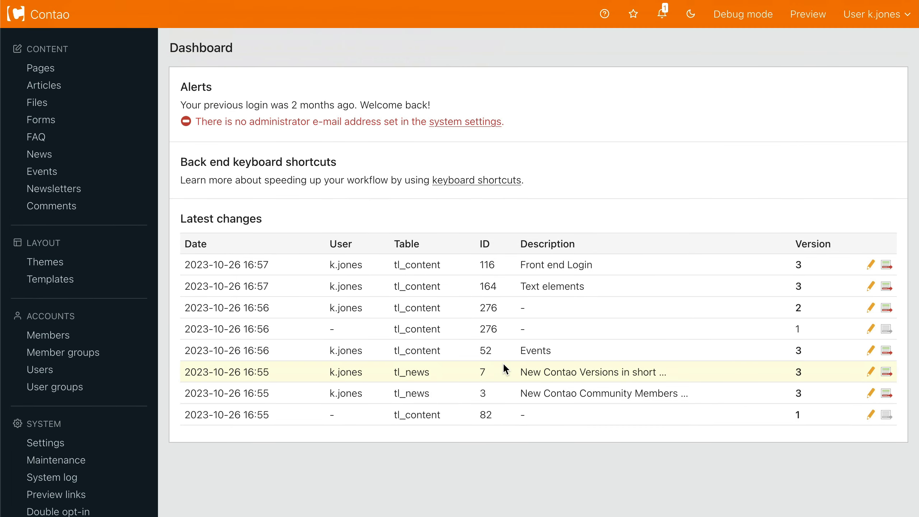
# Step: Set the back end language to German - Deutsch in the user profile and save
pyautogui.click(878, 24)
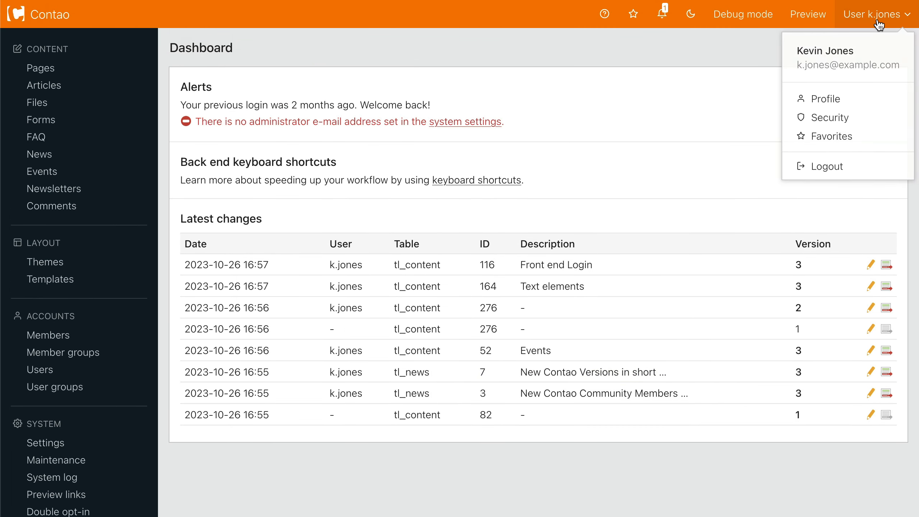
pyautogui.click(830, 97)
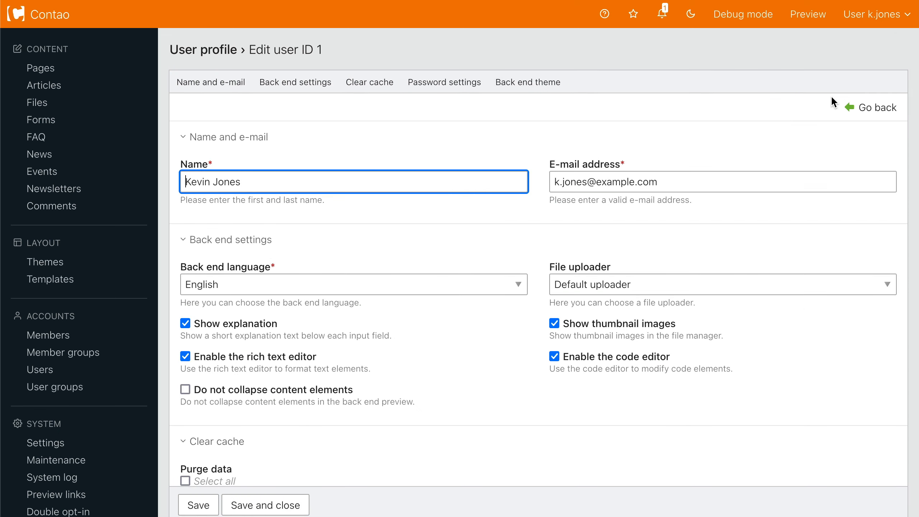
pyautogui.click(300, 285)
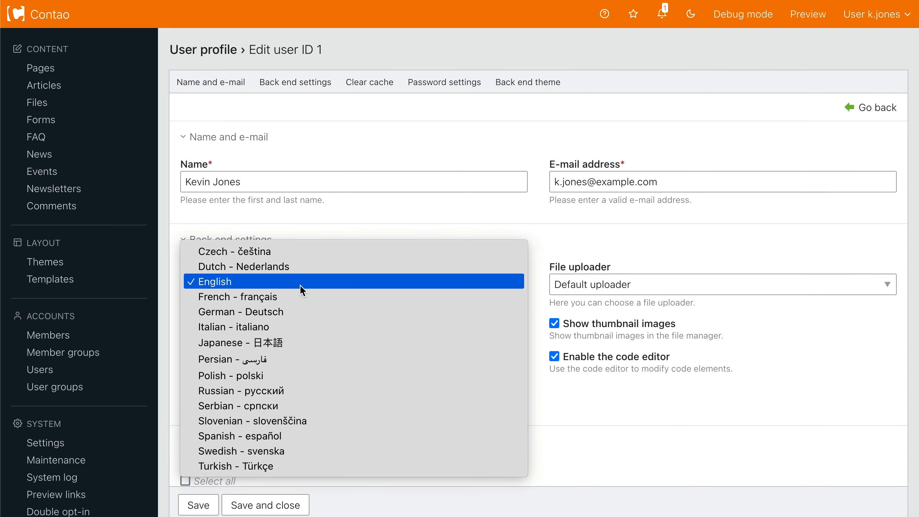
pyautogui.click(296, 317)
pyautogui.click(267, 505)
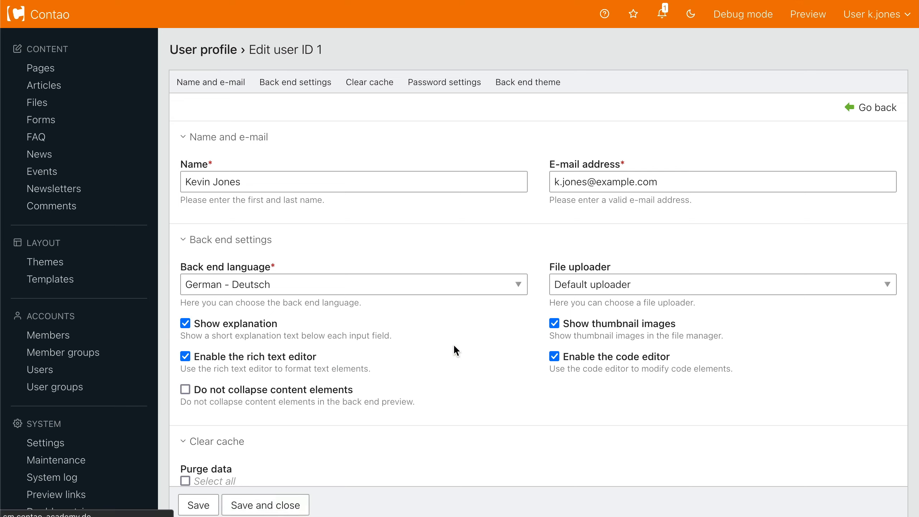